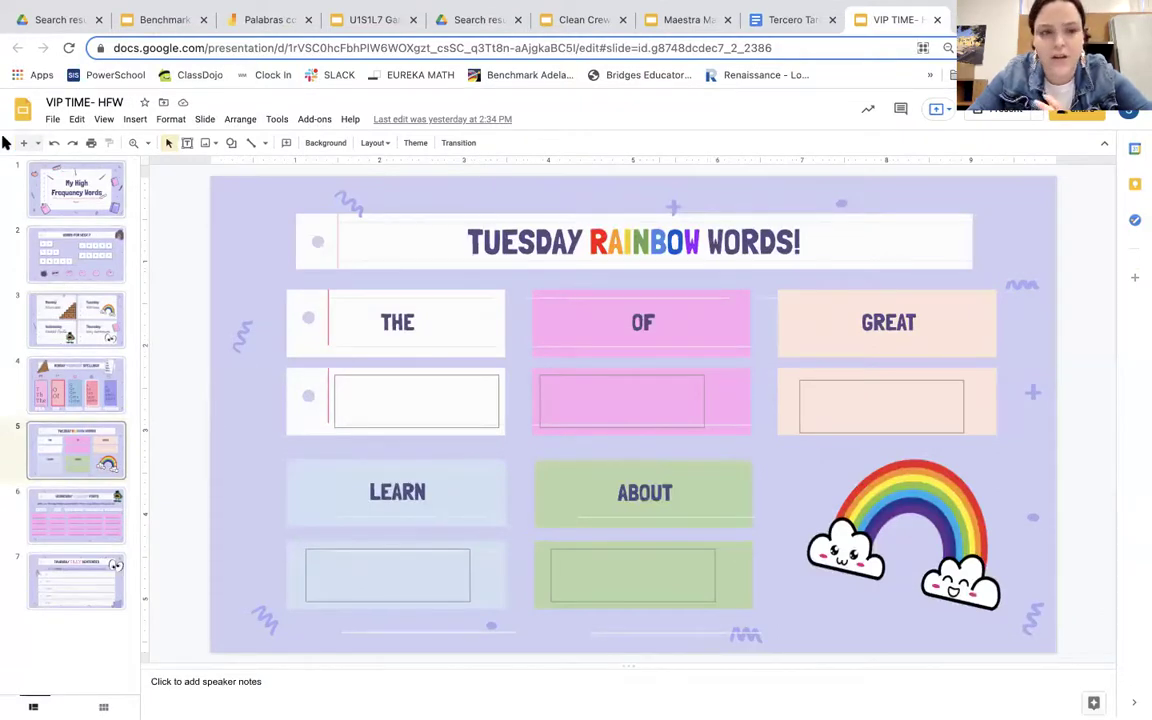
Step: Replace the Drive search results in the first tab with the google.com homepage
mouse_move(77, 15)
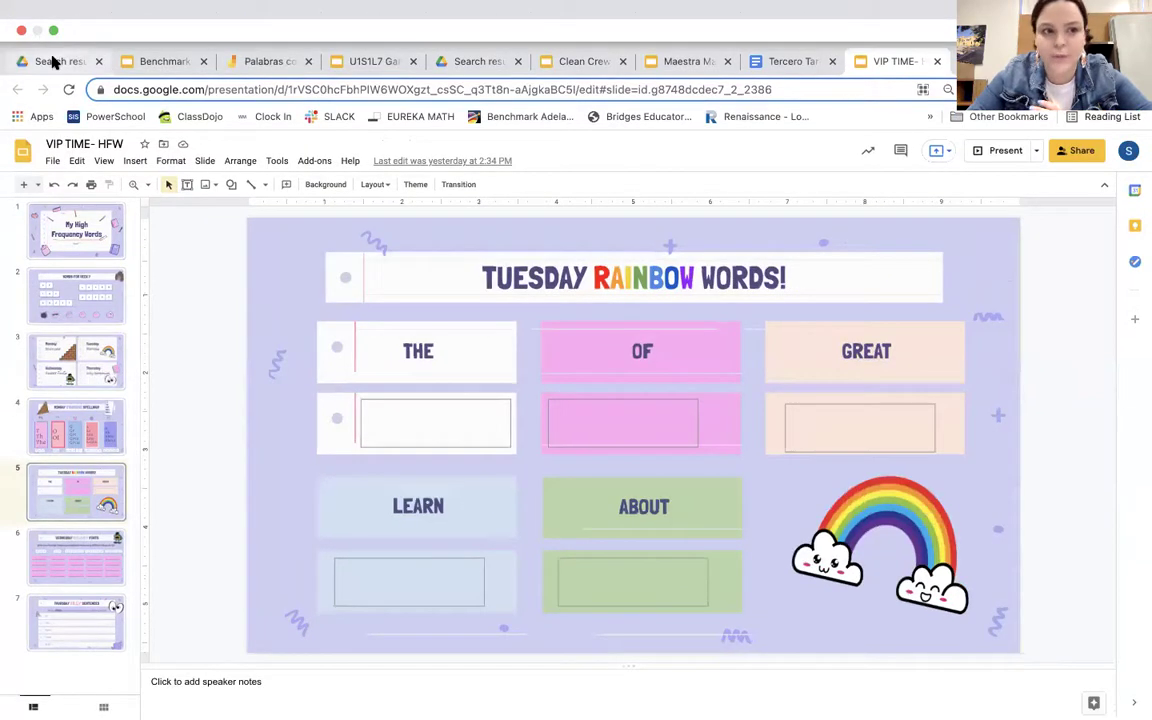
click(51, 59)
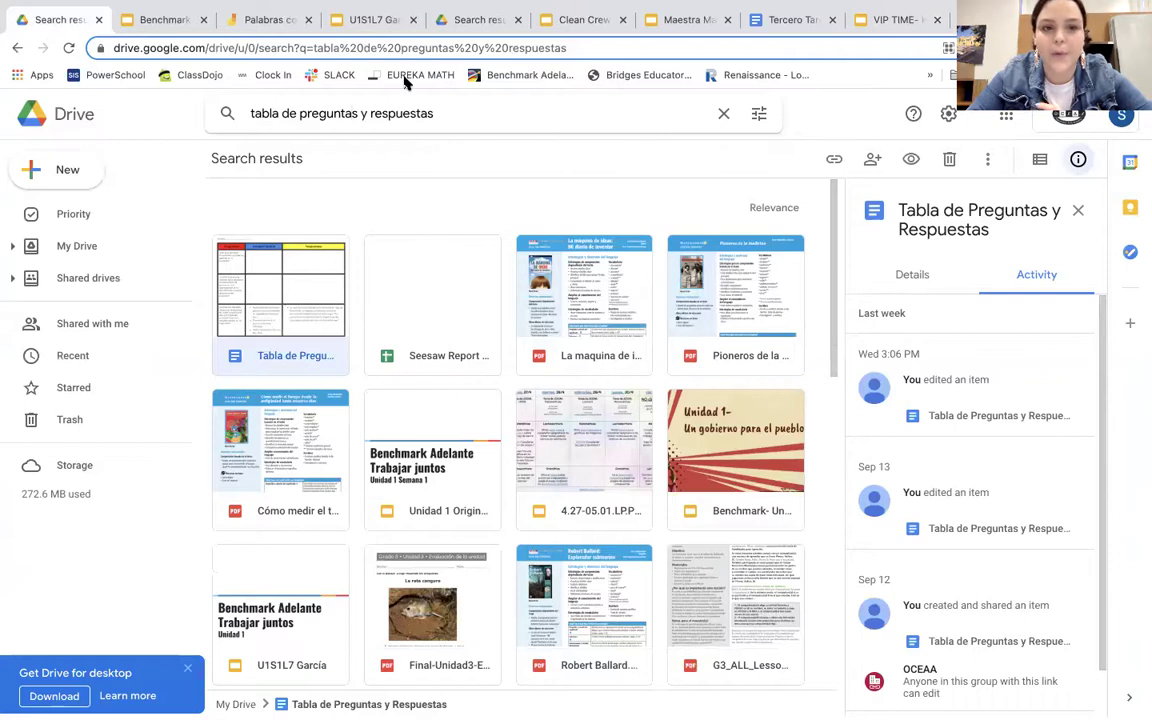
click(396, 48)
text(google)
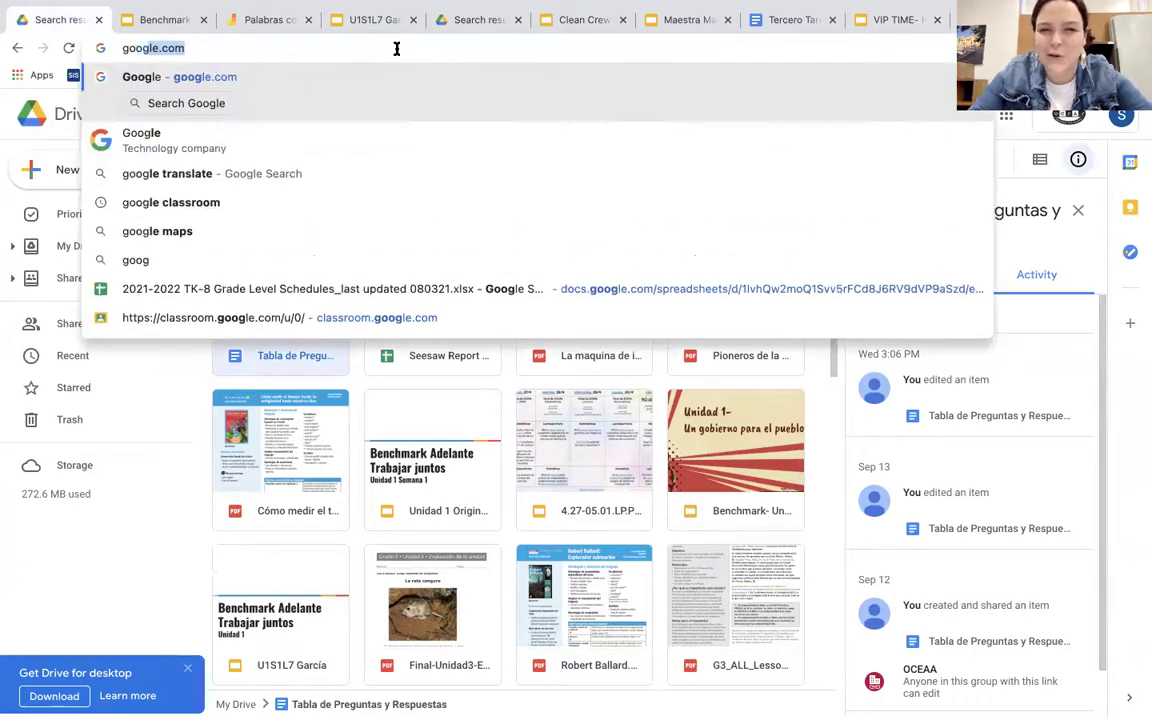
key(Return)
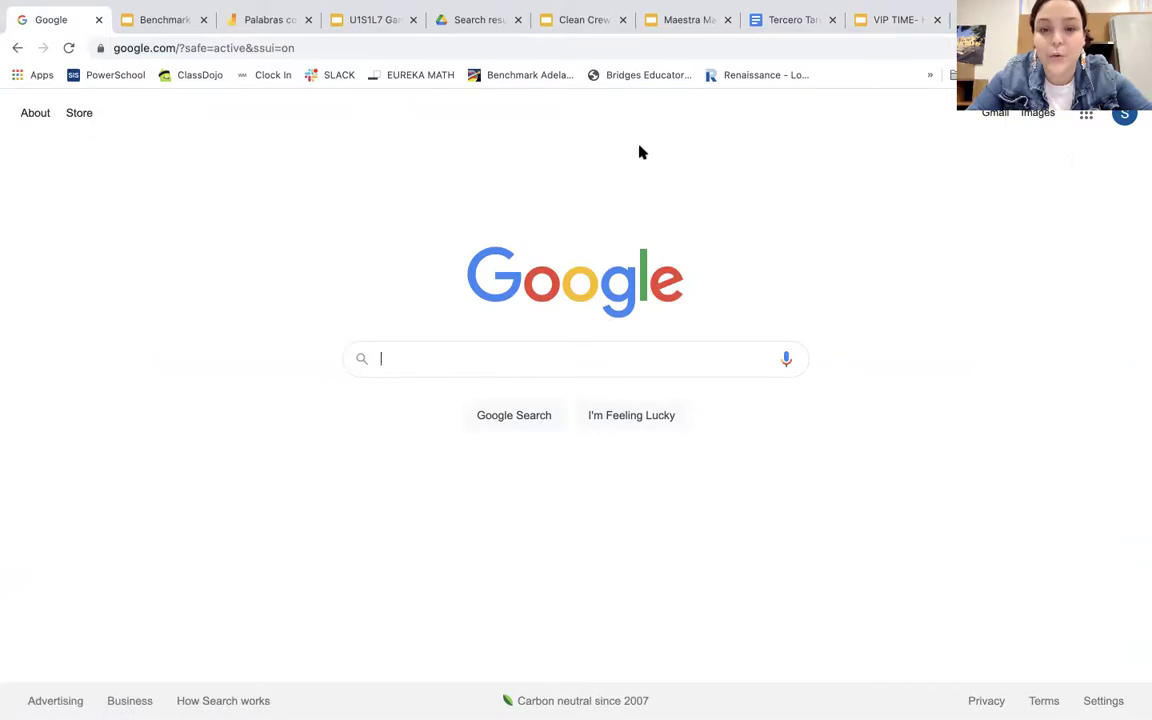
Step: Go to Google Drive's My Drive through the Google apps grid
click(1088, 118)
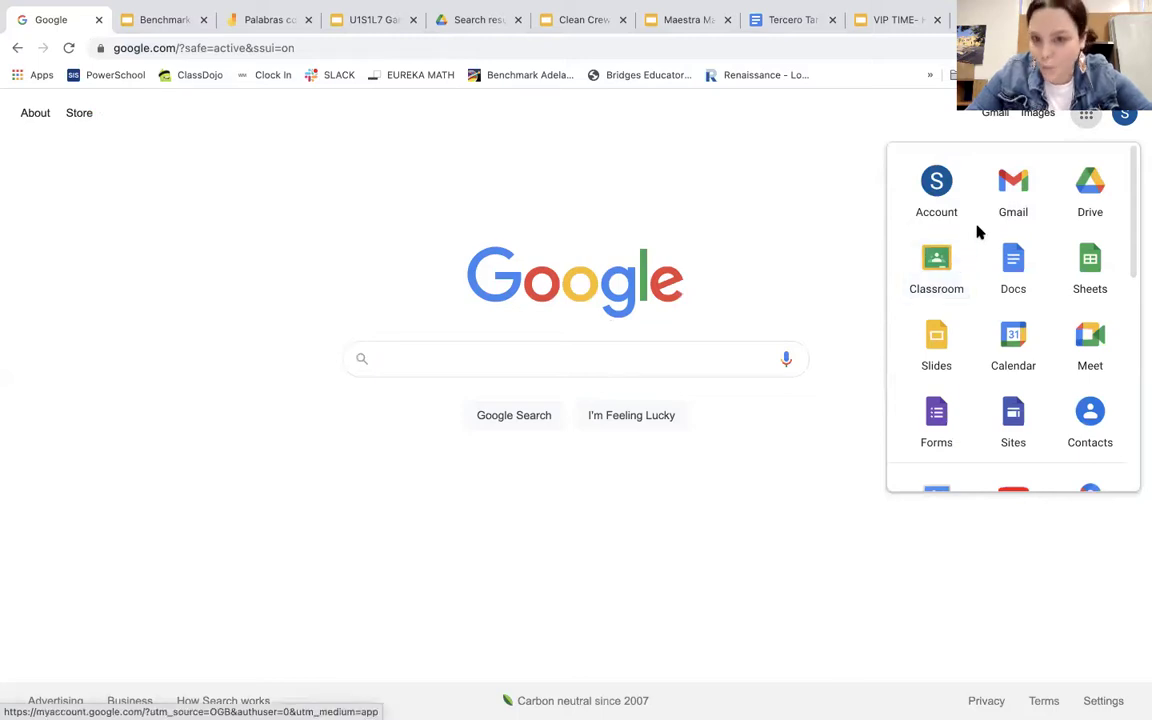
click(1098, 196)
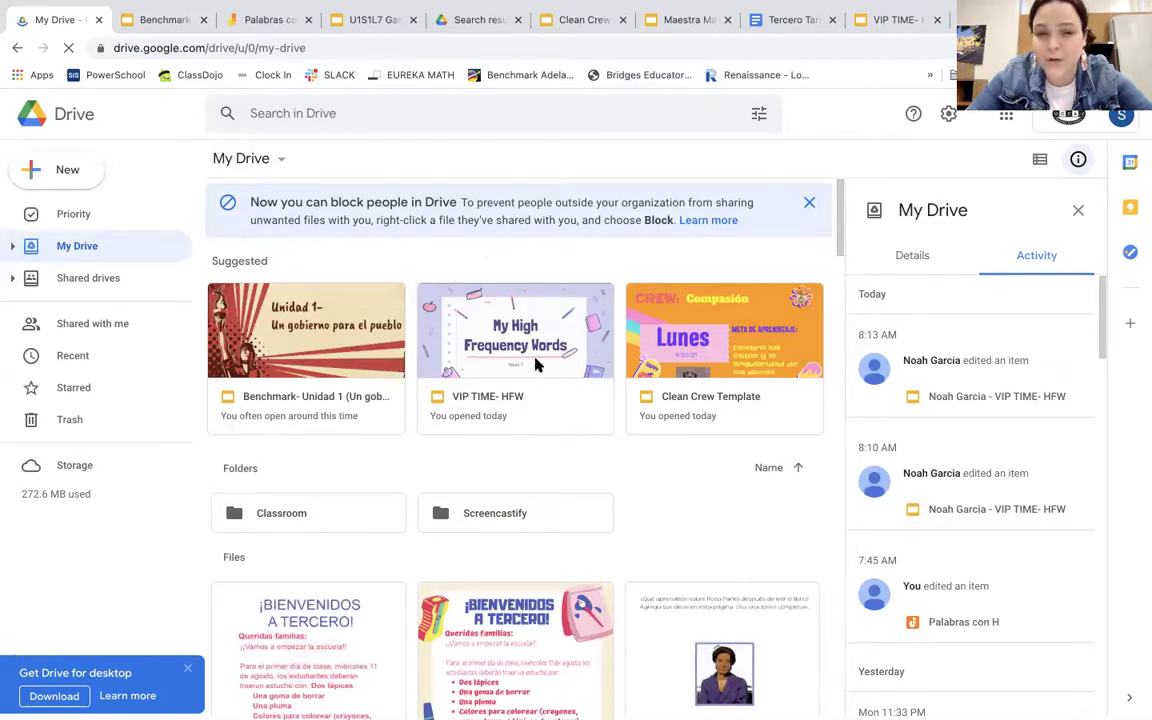
Step: Close the Drive details pane and open the VIP TIME - HFW presentation from Suggested
click(1078, 159)
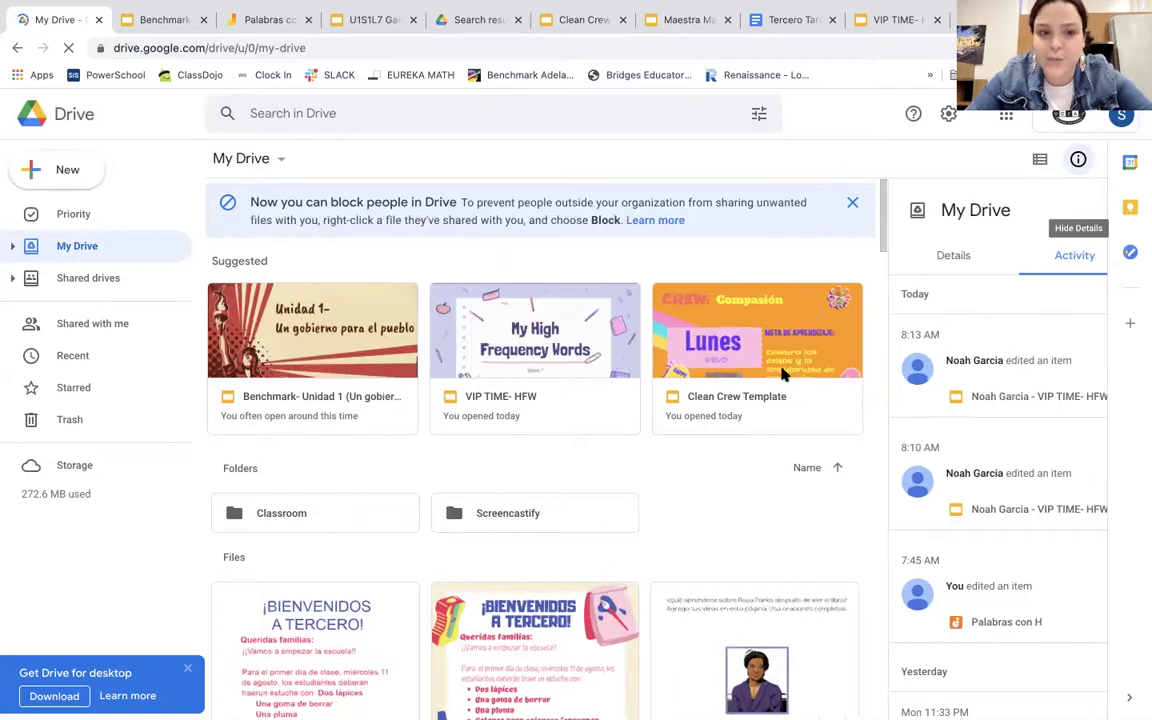
double_click(488, 338)
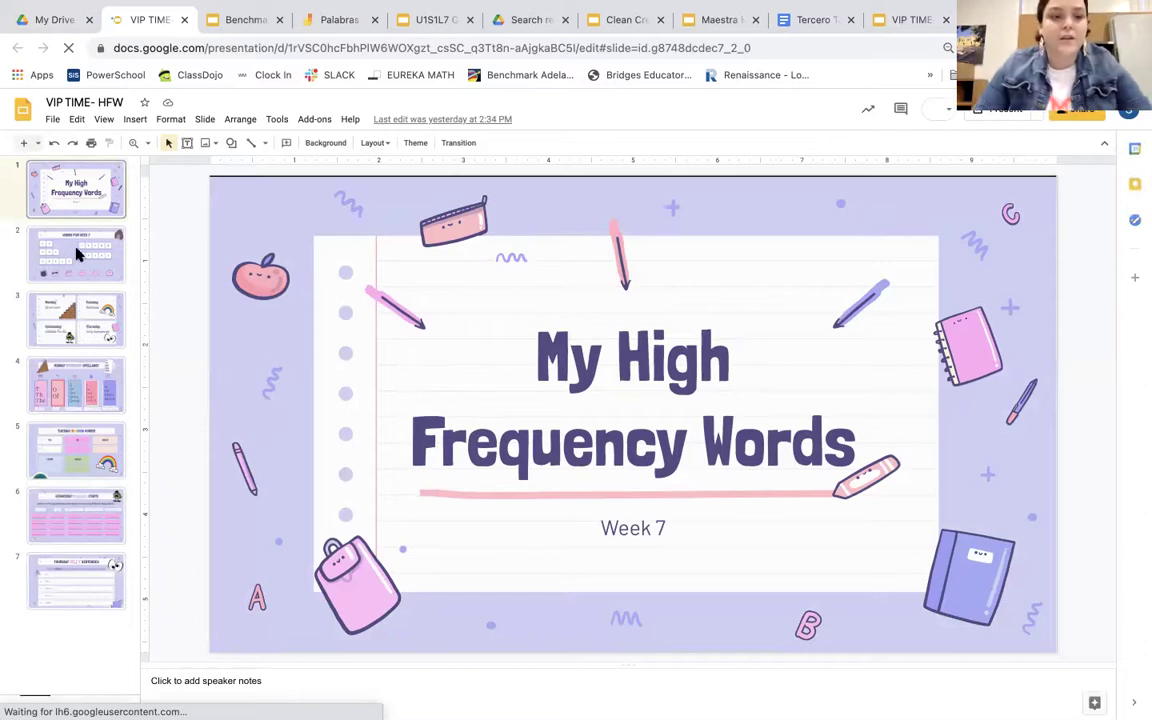
Step: Step through slides 2, 3 and 4 to reach slide 5, Tuesday Rainbow Words
click(91, 270)
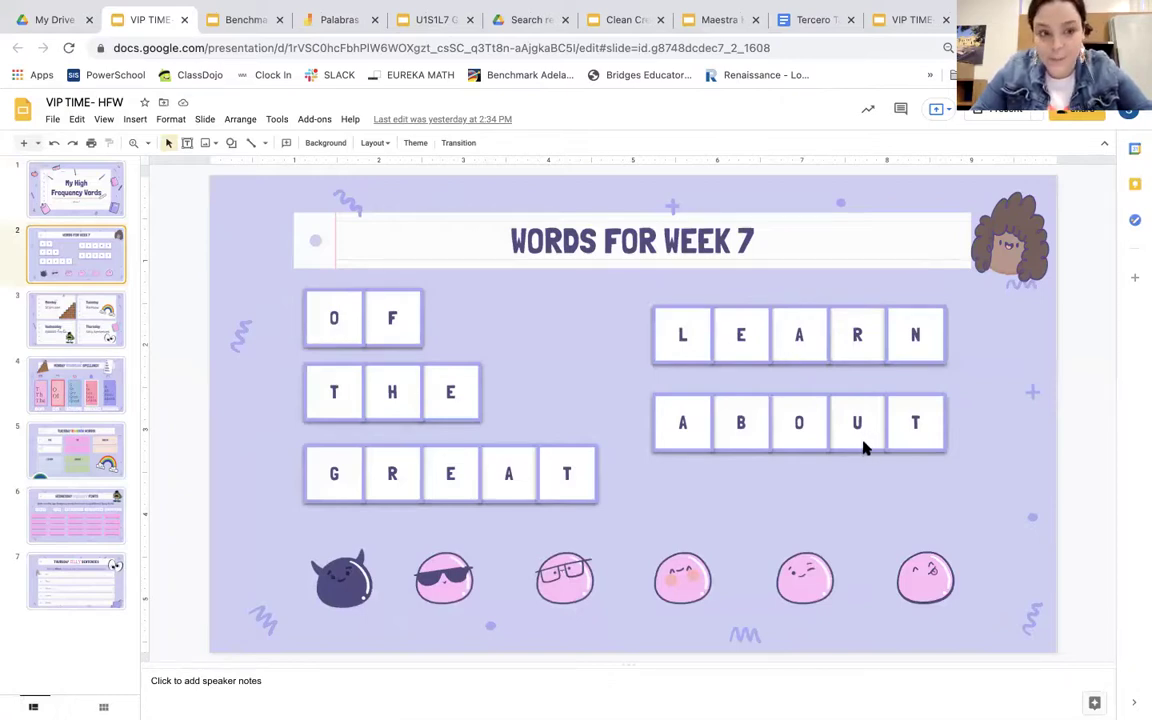
click(96, 296)
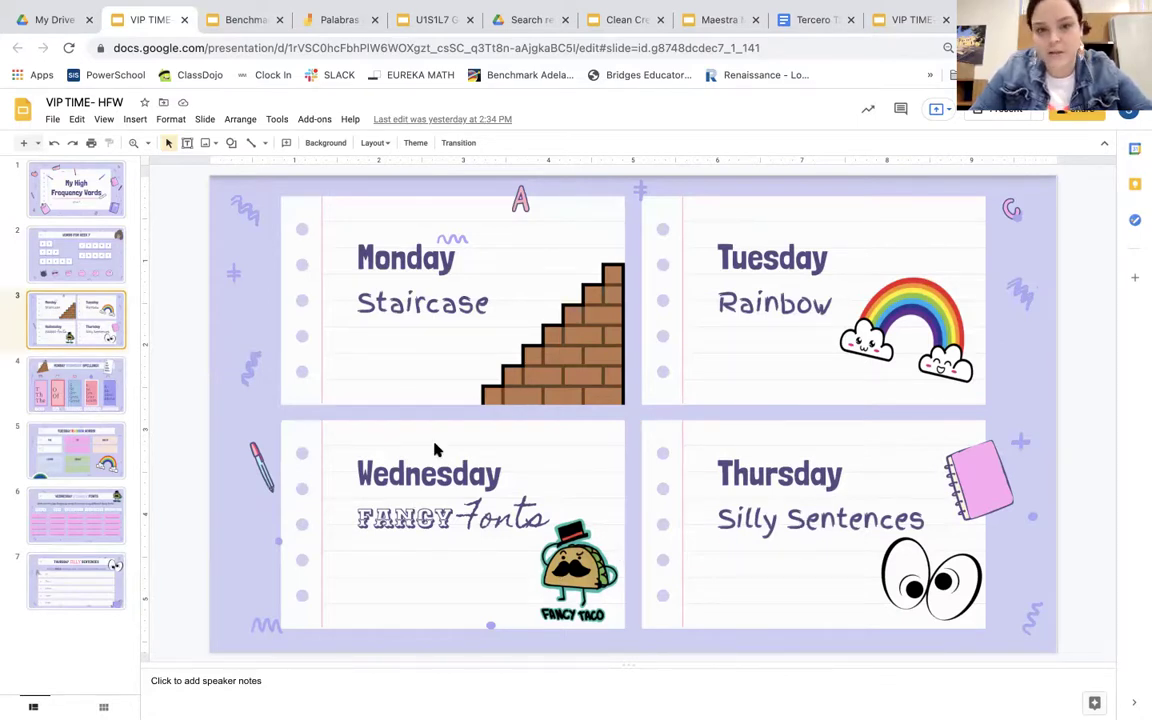
click(90, 390)
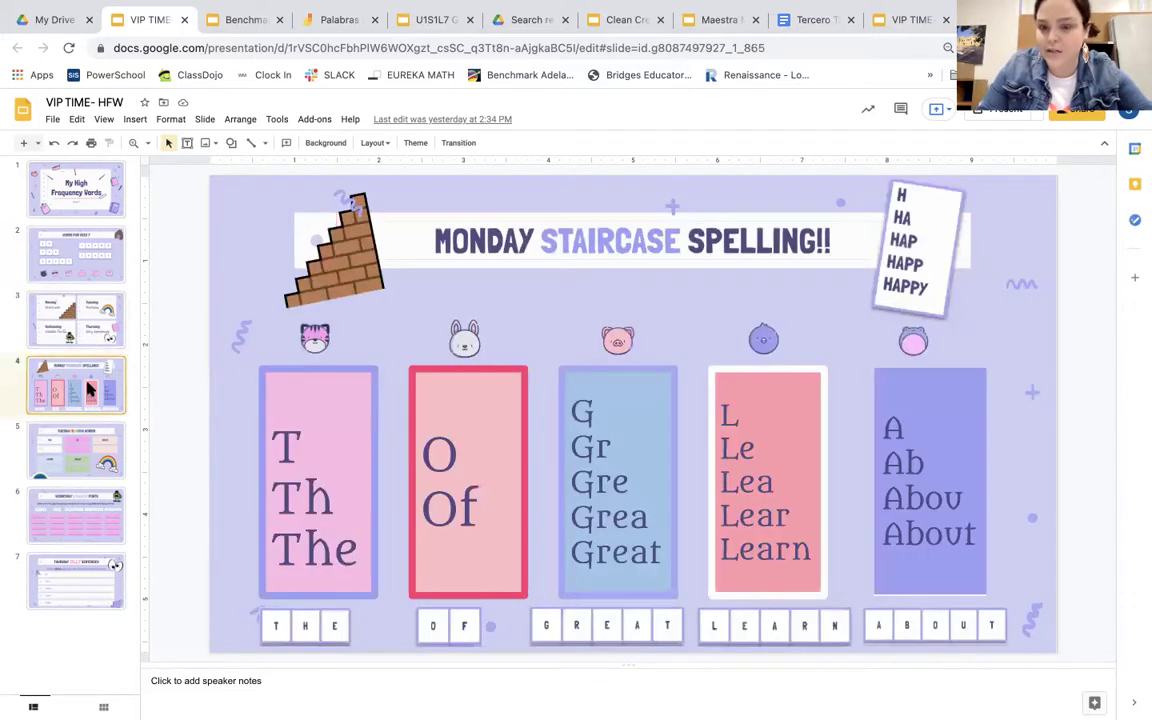
key(Down)
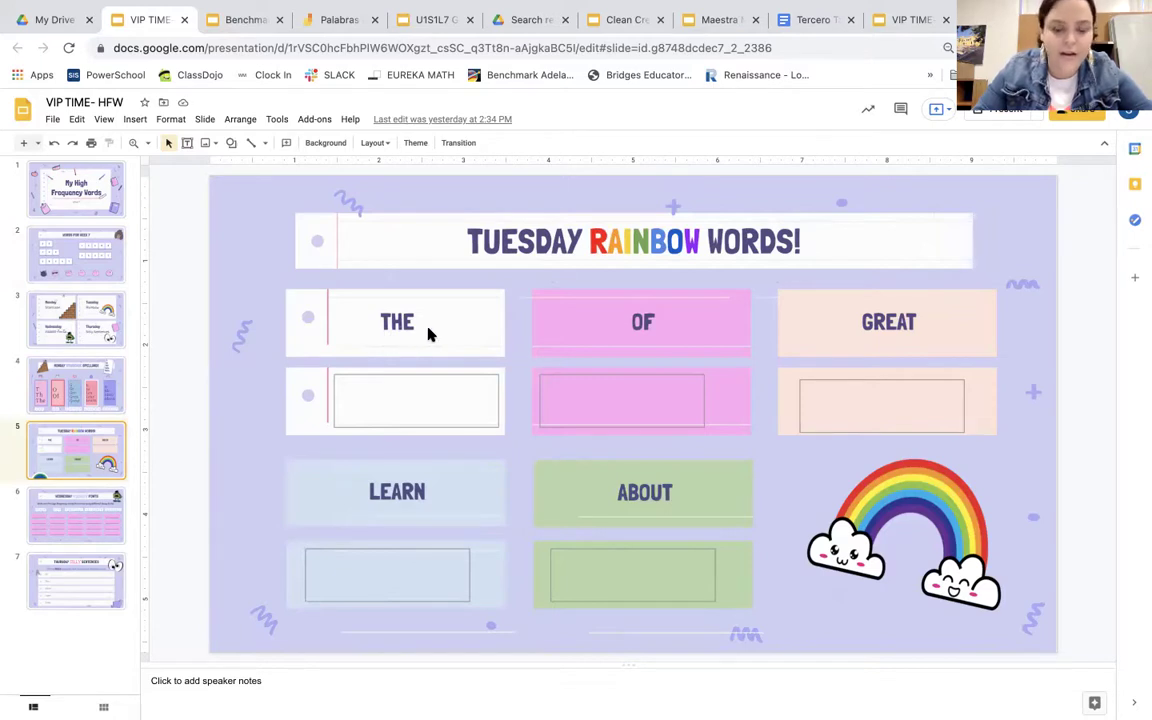
Step: Type 'The' into the empty box under THE, then open a new browser tab
click(403, 392)
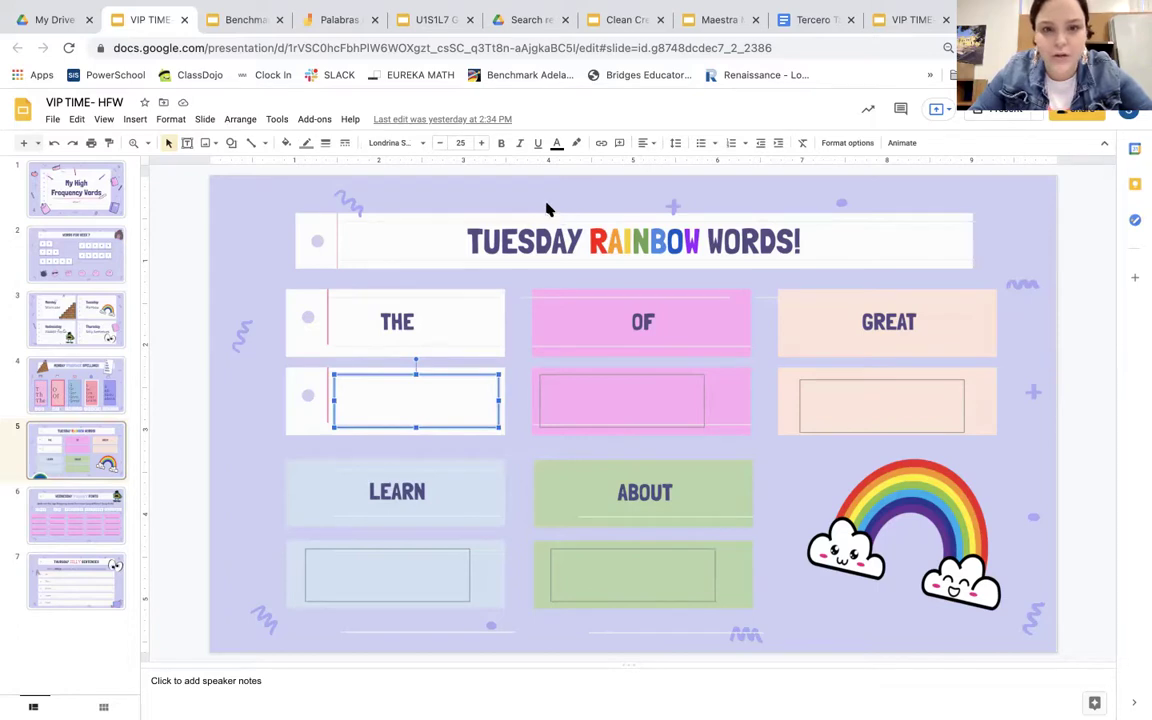
click(422, 399)
text(Thje)
key(BackSpace)
key(BackSpace)
text(e)
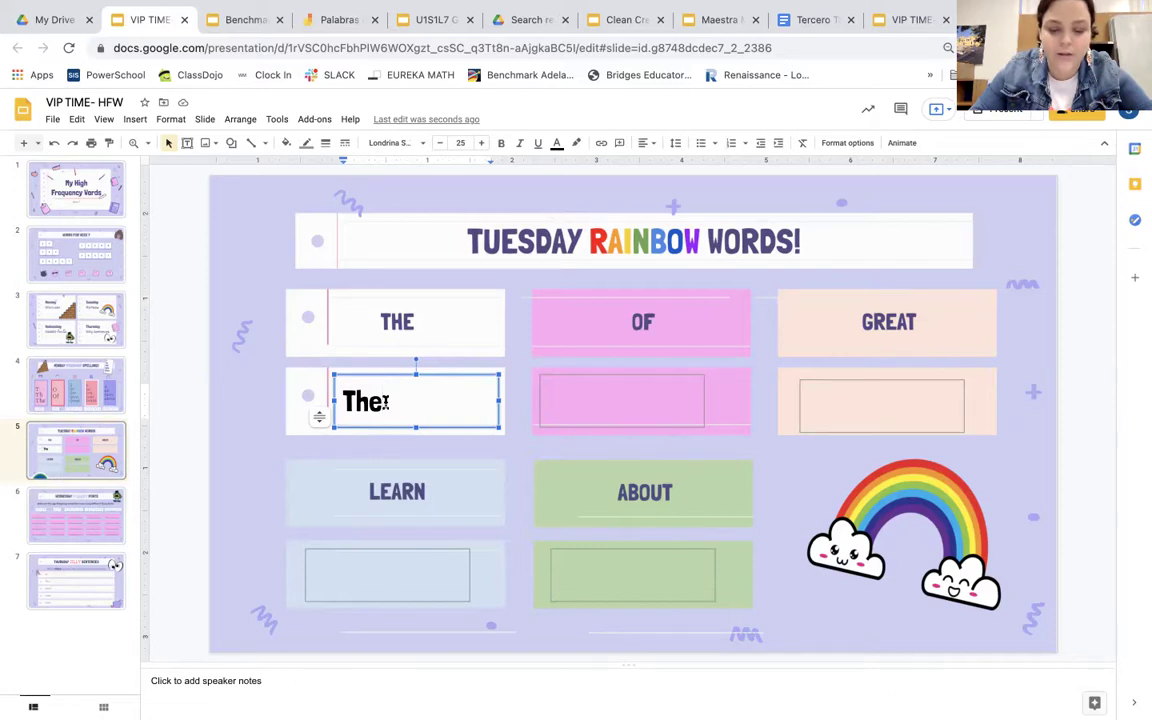
drag(386, 401, 345, 402)
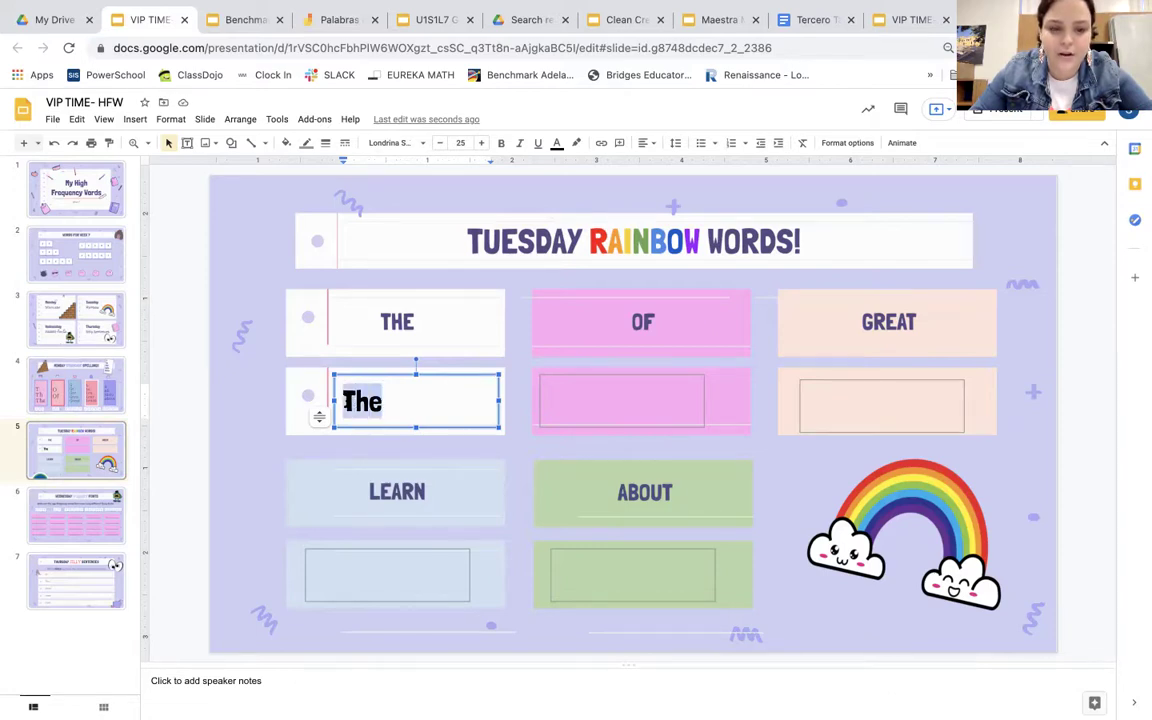
click(403, 410)
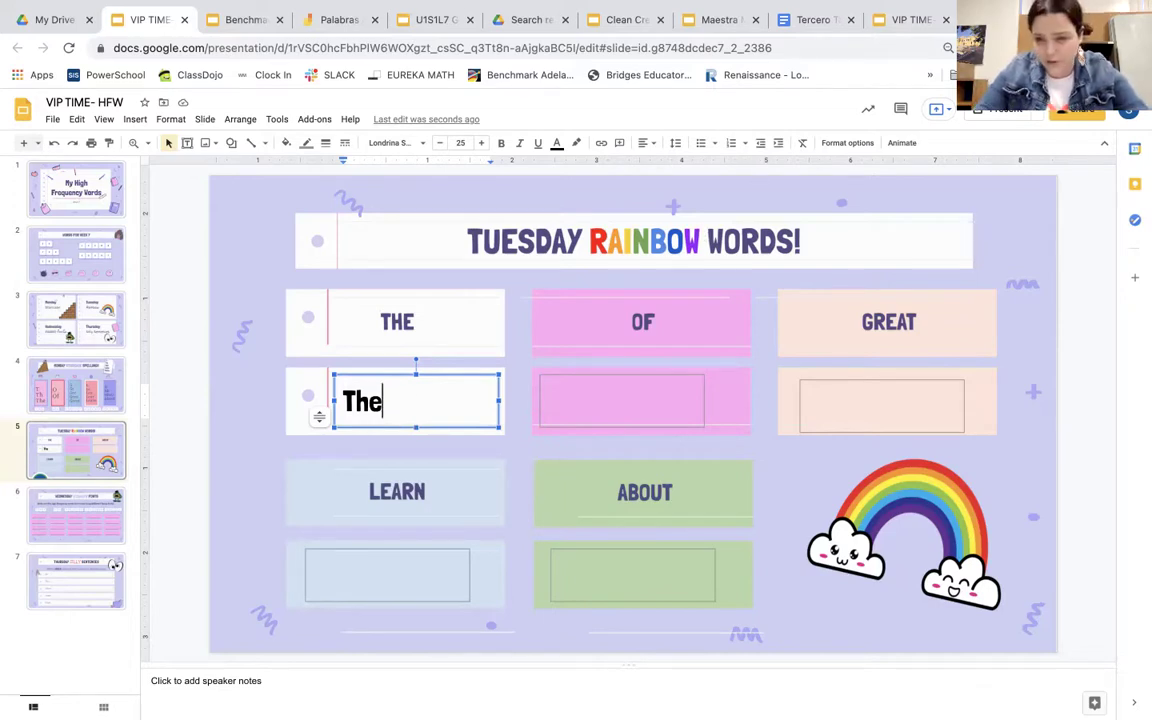
key(ctrl+t)
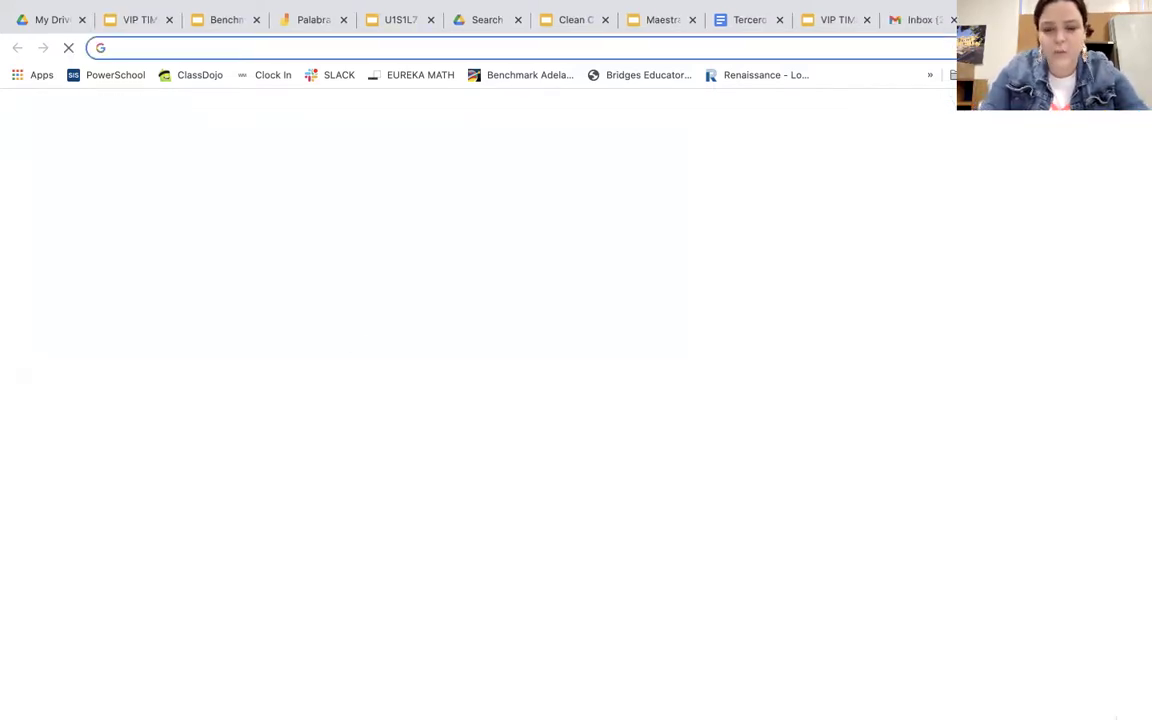
Step: Search Google Images for 'keyboard control A', view the IONOS Ctrl-key result, then return to the slides
text(google.com/images)
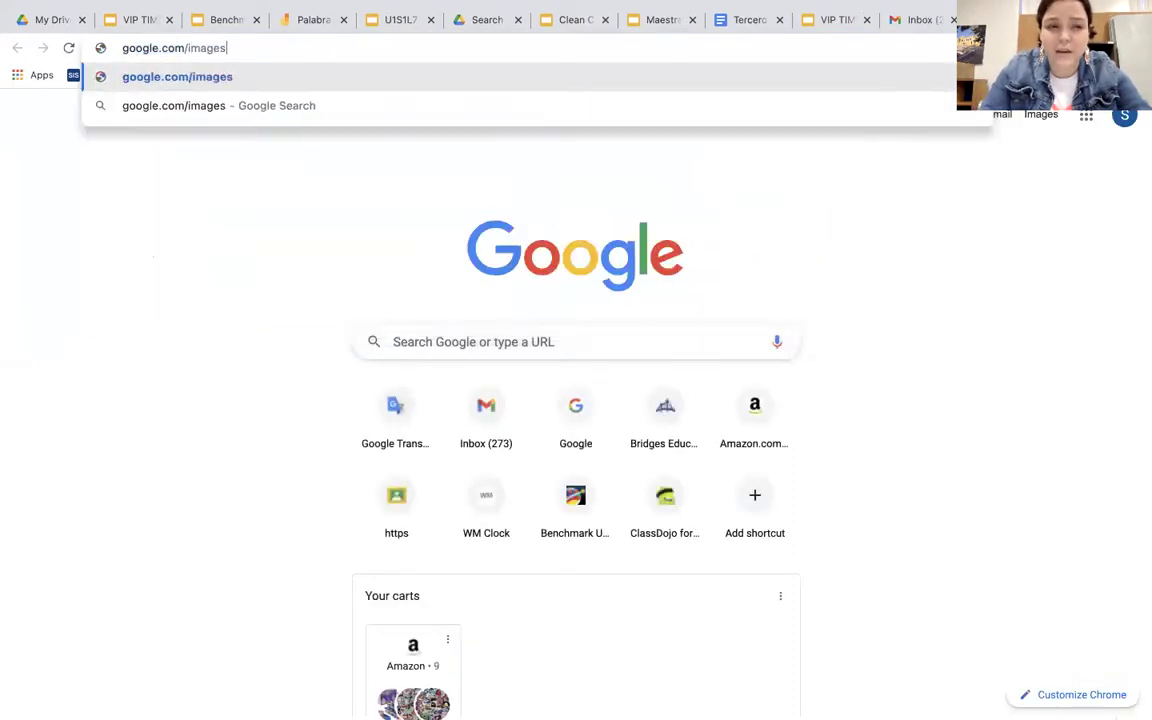
key(Return)
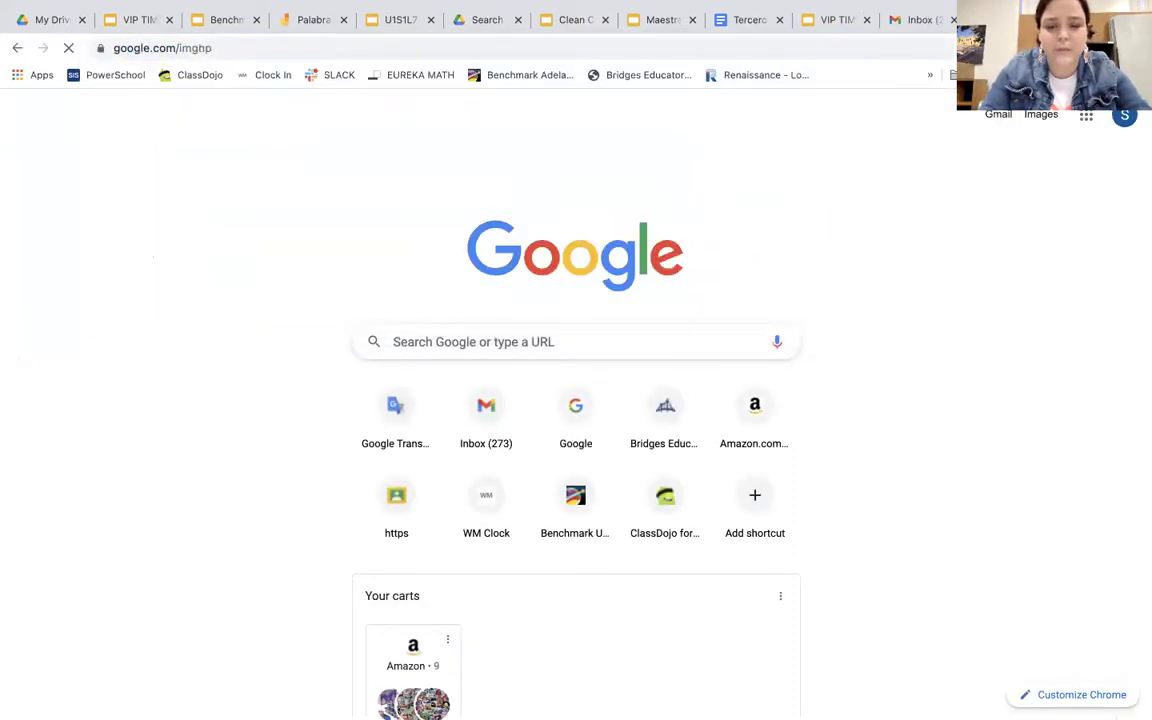
text(keyboard control)
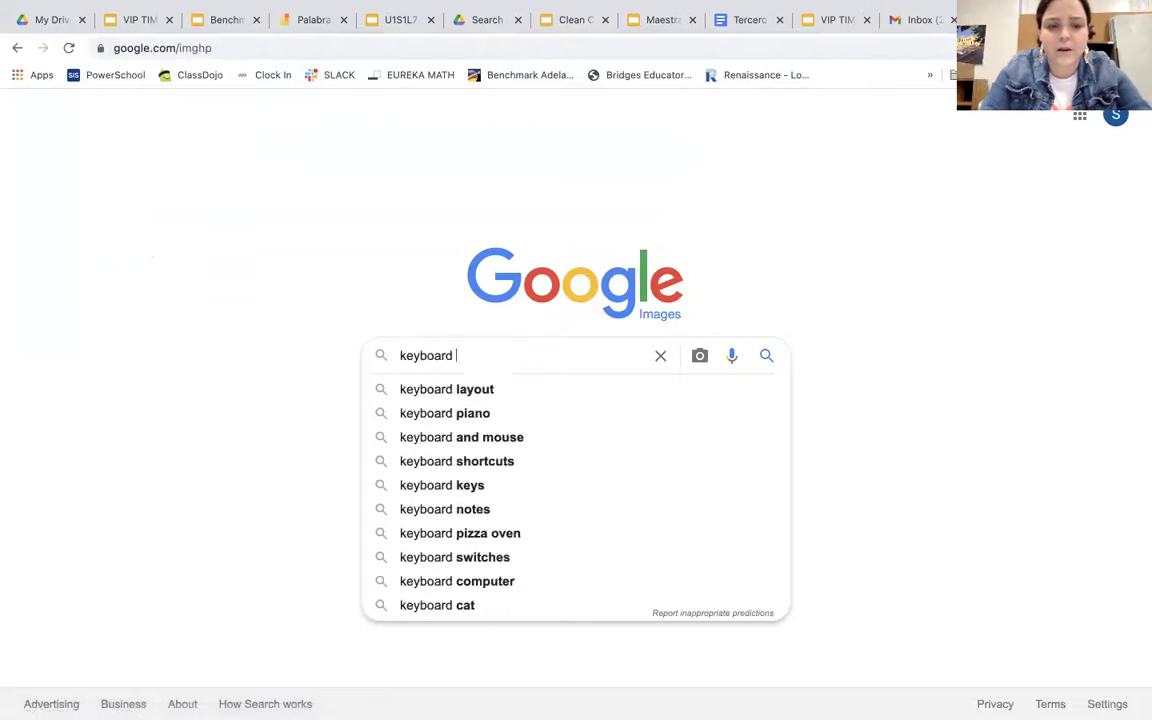
text( A)
key(Return)
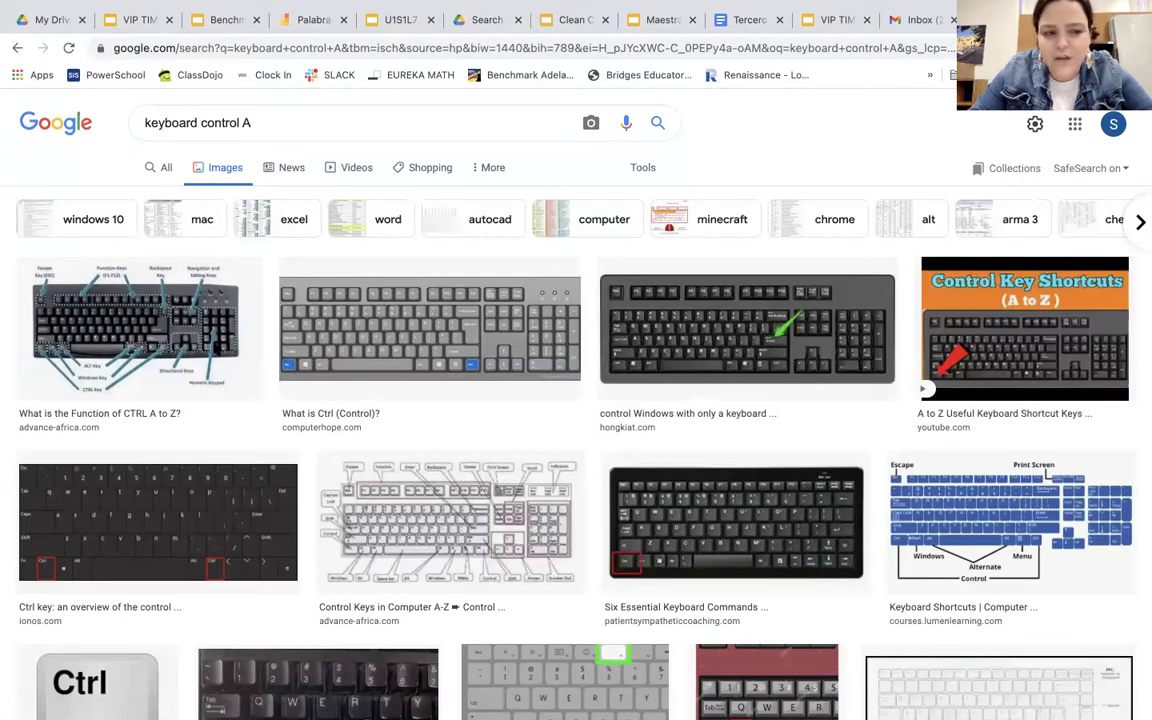
click(205, 512)
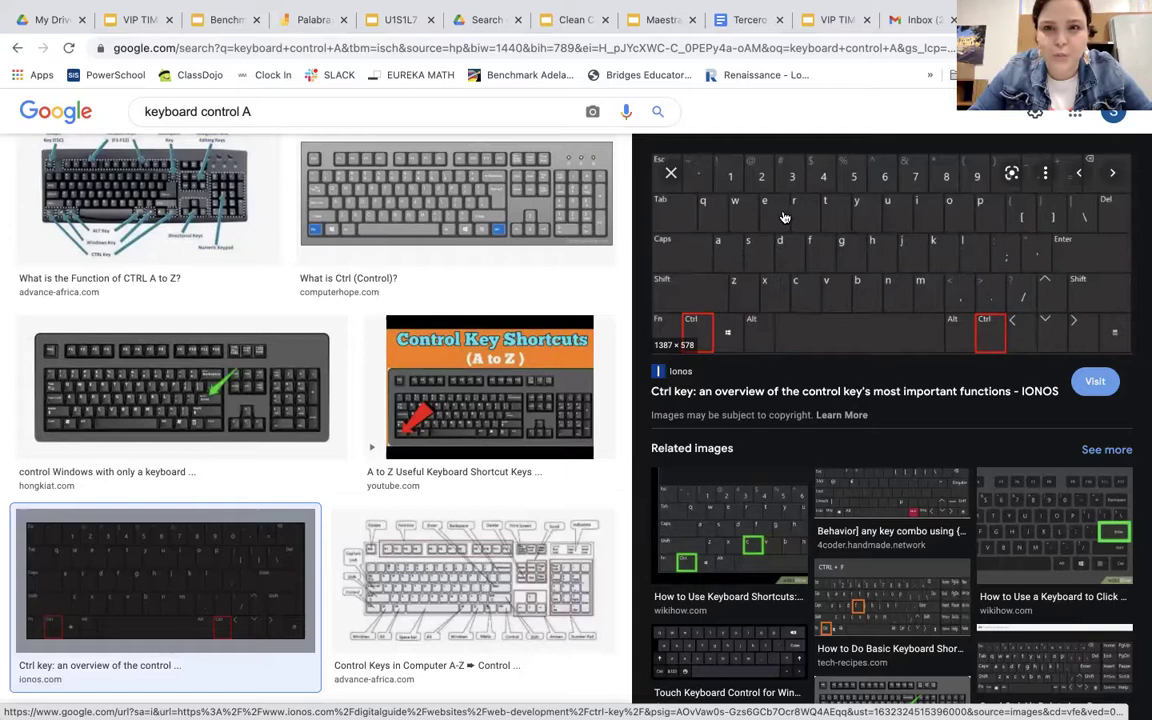
click(836, 20)
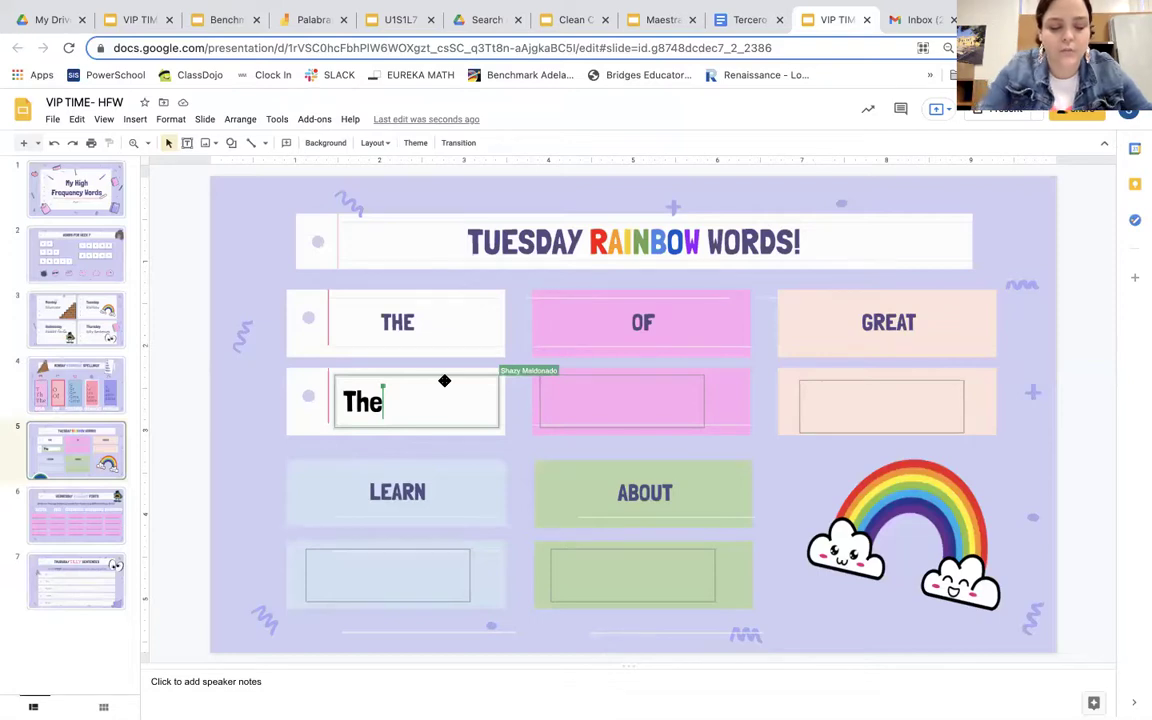
Step: Select the word 'The' in the box under THE and bring up the font list
click(362, 400)
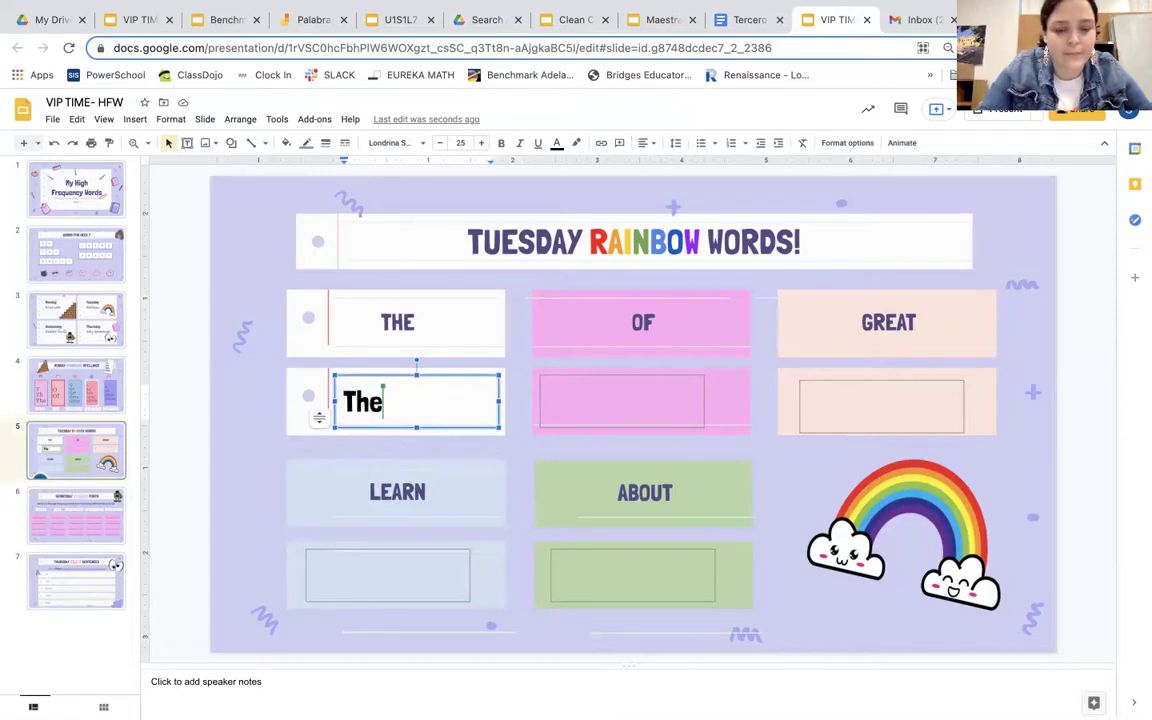
click(406, 470)
click(388, 415)
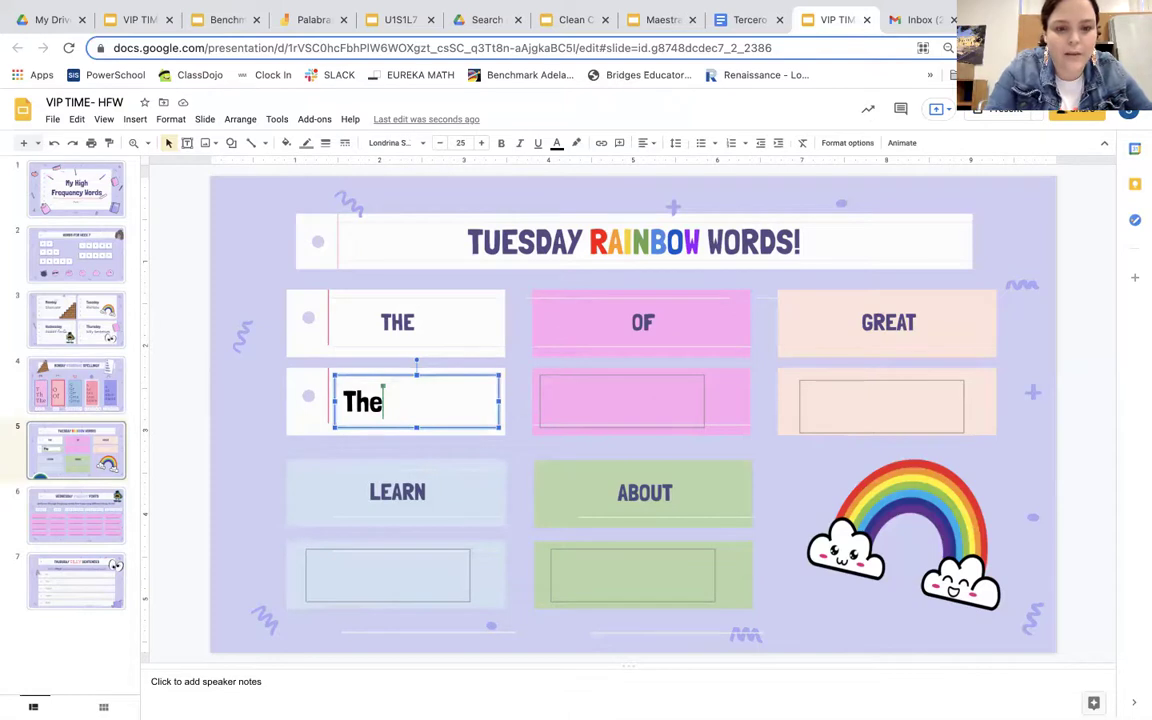
click(338, 400)
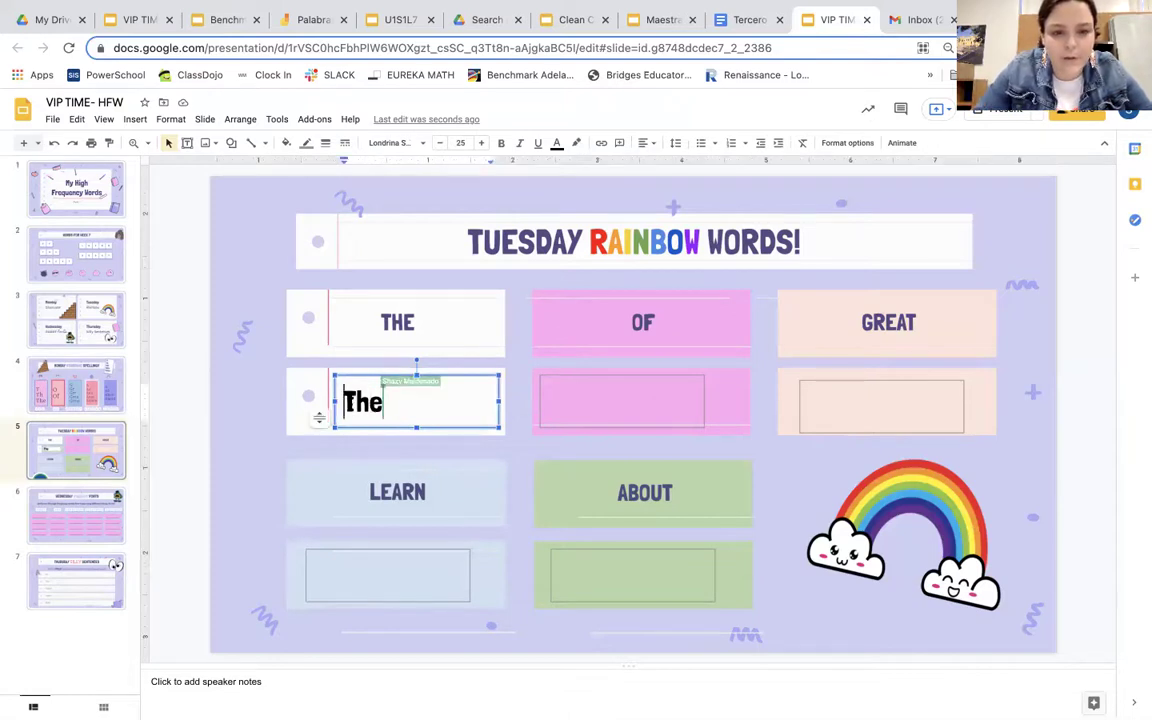
double_click(352, 400)
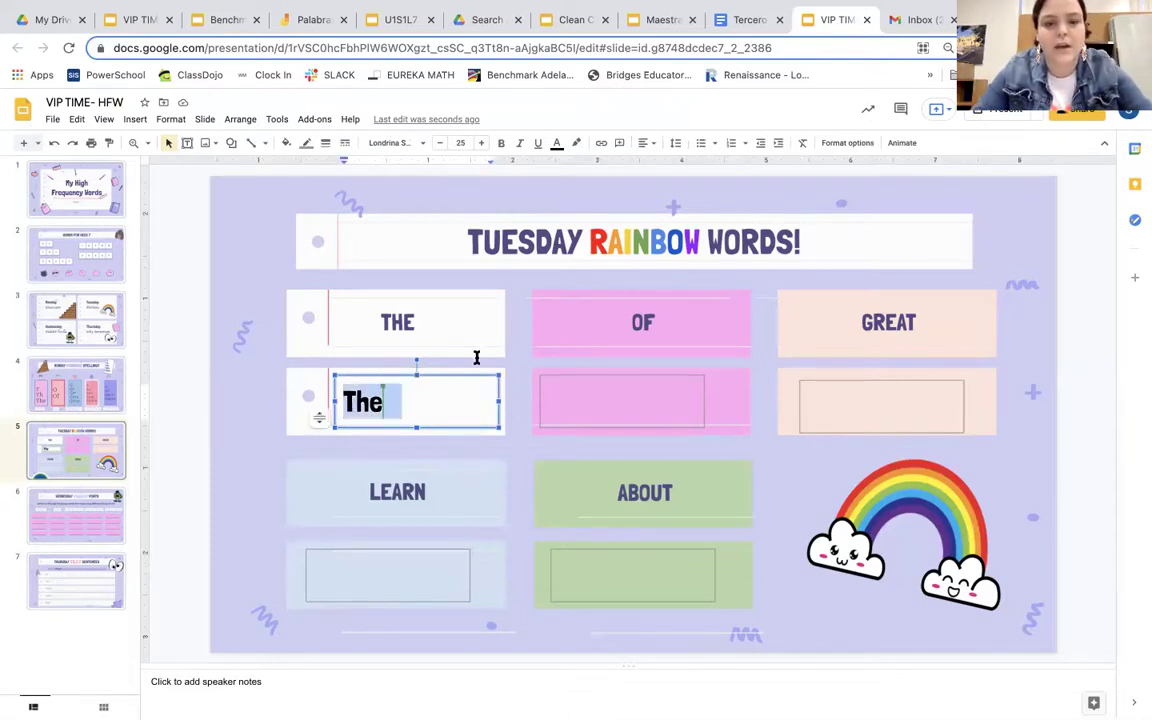
click(410, 143)
click(386, 143)
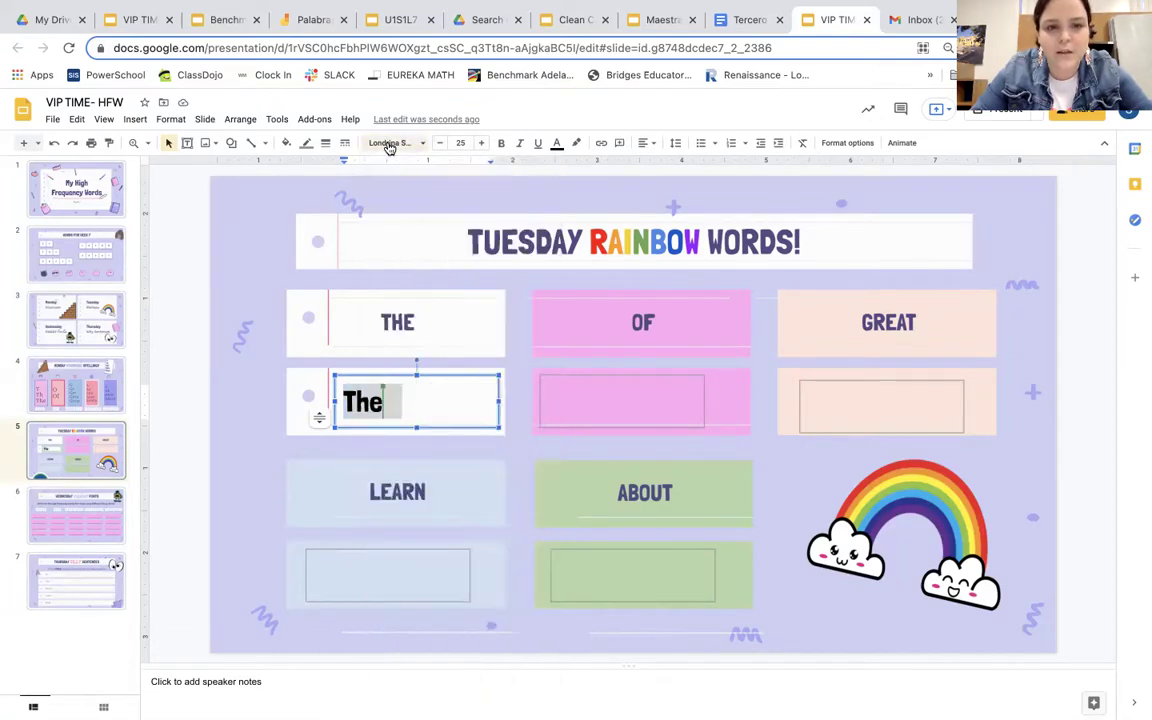
click(417, 145)
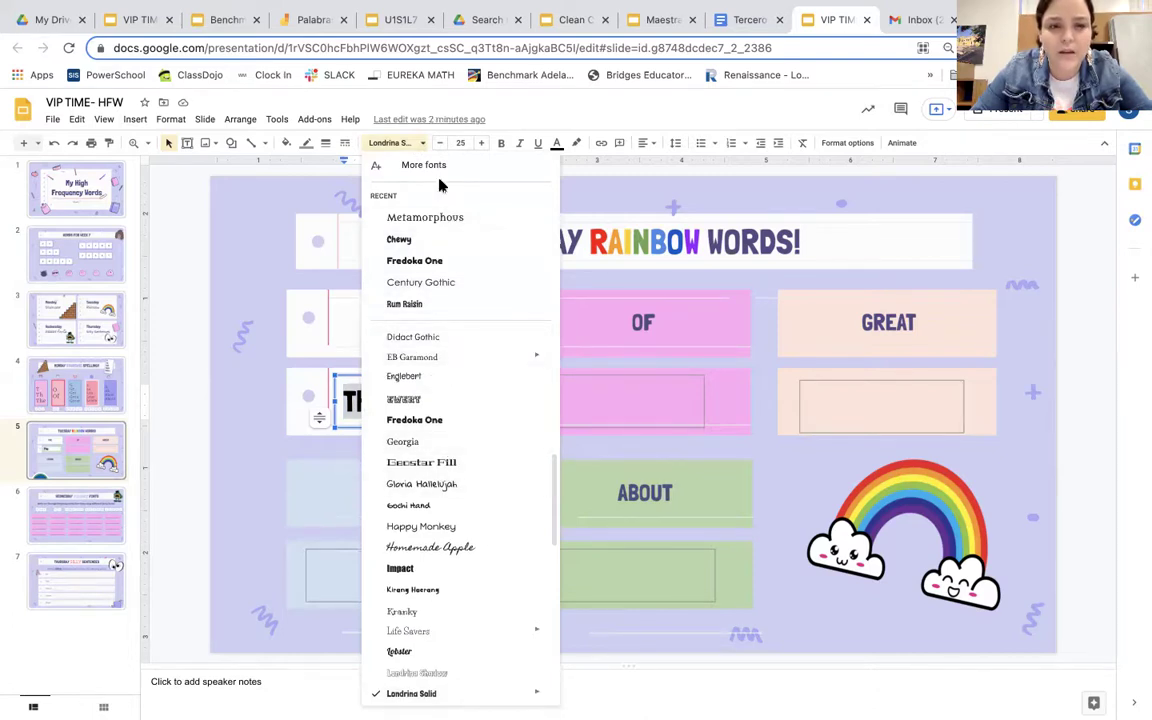
Step: Change the font of 'The' to Fredoka One, after briefly applying Didact Gothic
click(413, 147)
click(411, 147)
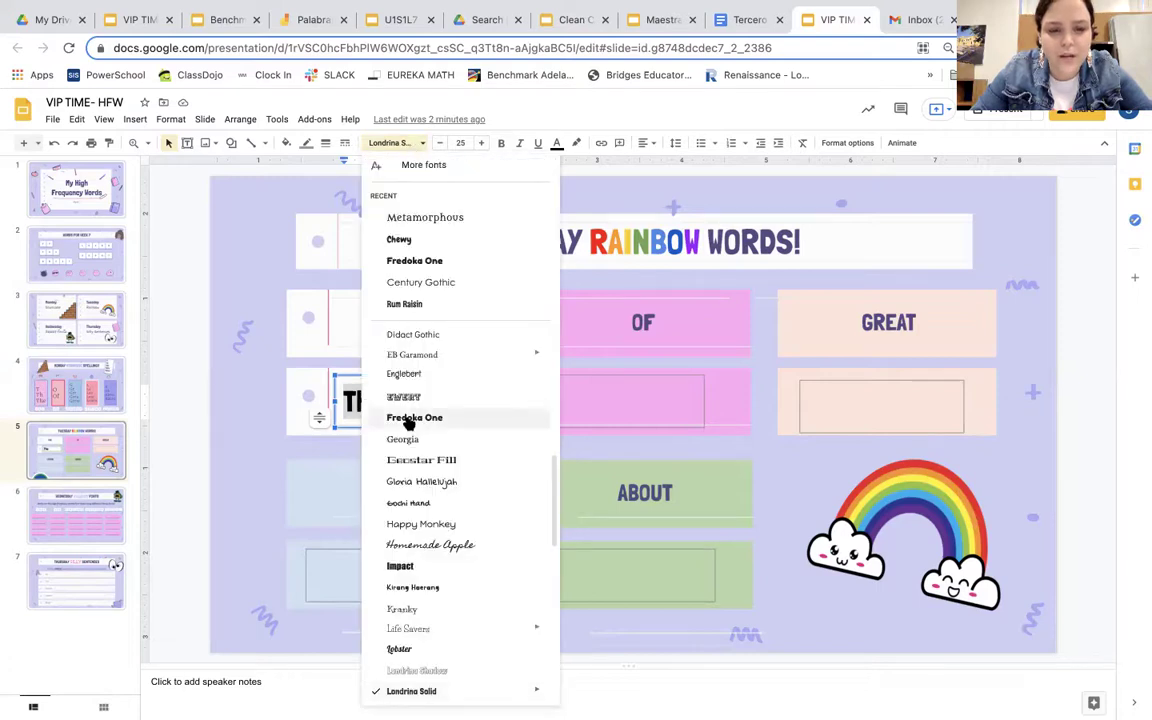
click(422, 338)
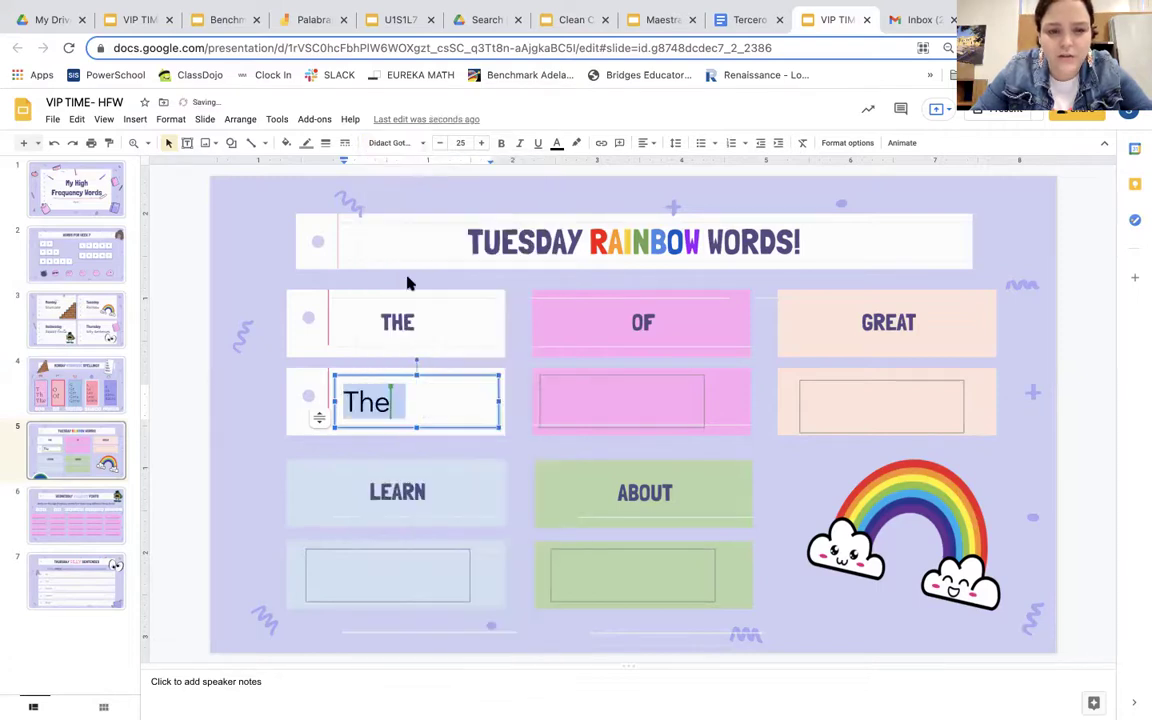
click(402, 145)
scroll(458, 442, down, 5)
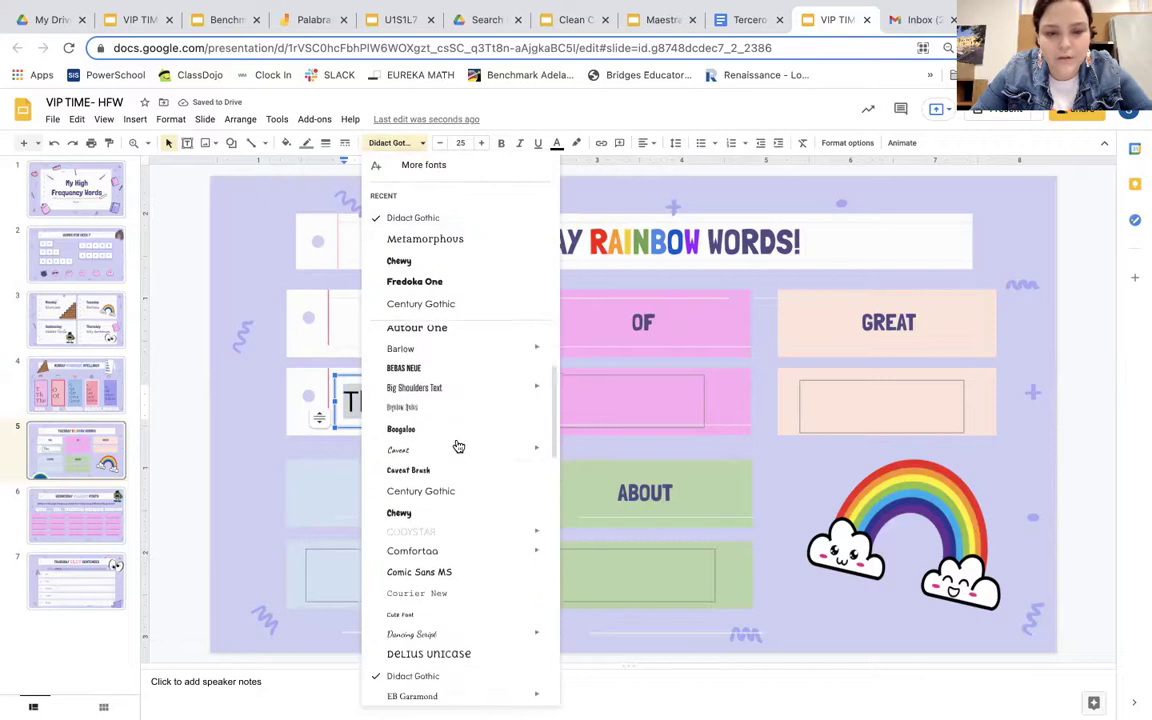
scroll(458, 442, down, 4)
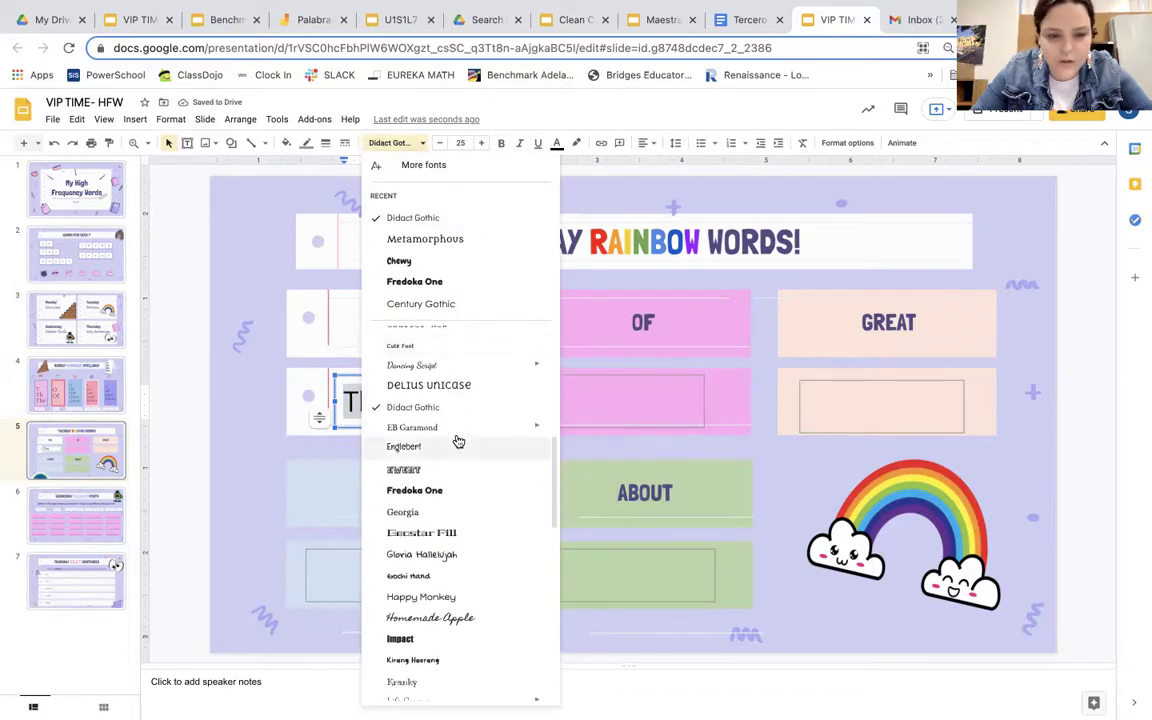
click(454, 492)
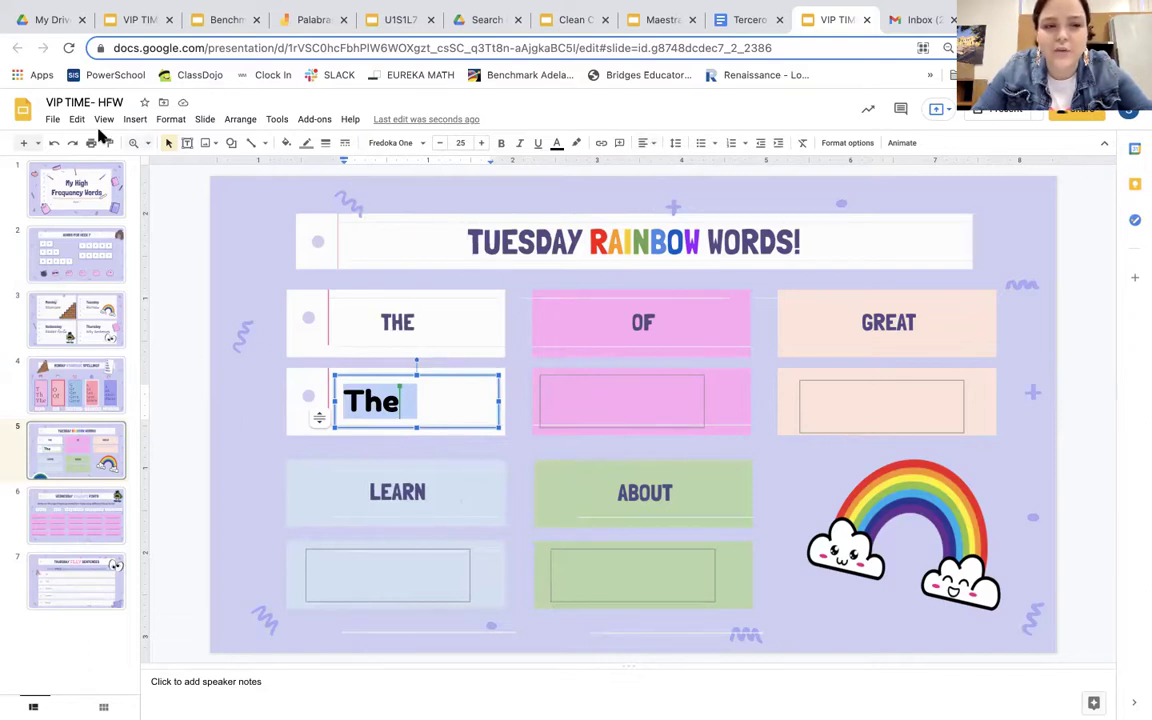
Step: Center-align the word 'The' in its box under THE
click(645, 148)
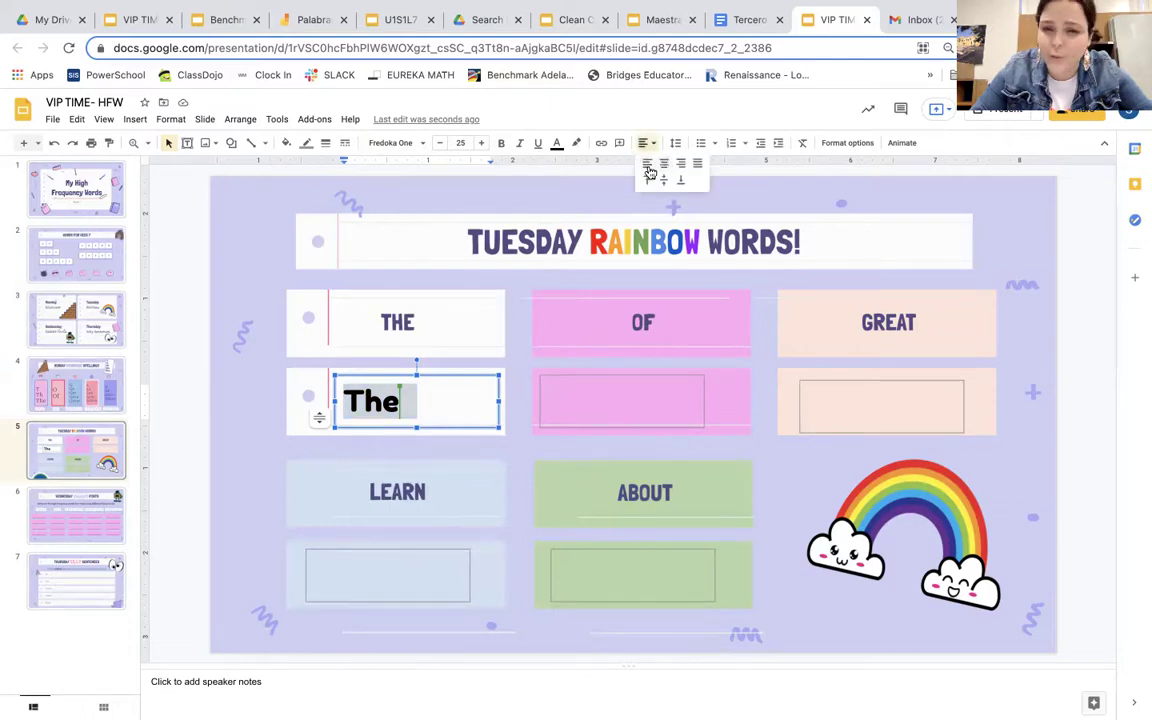
click(661, 170)
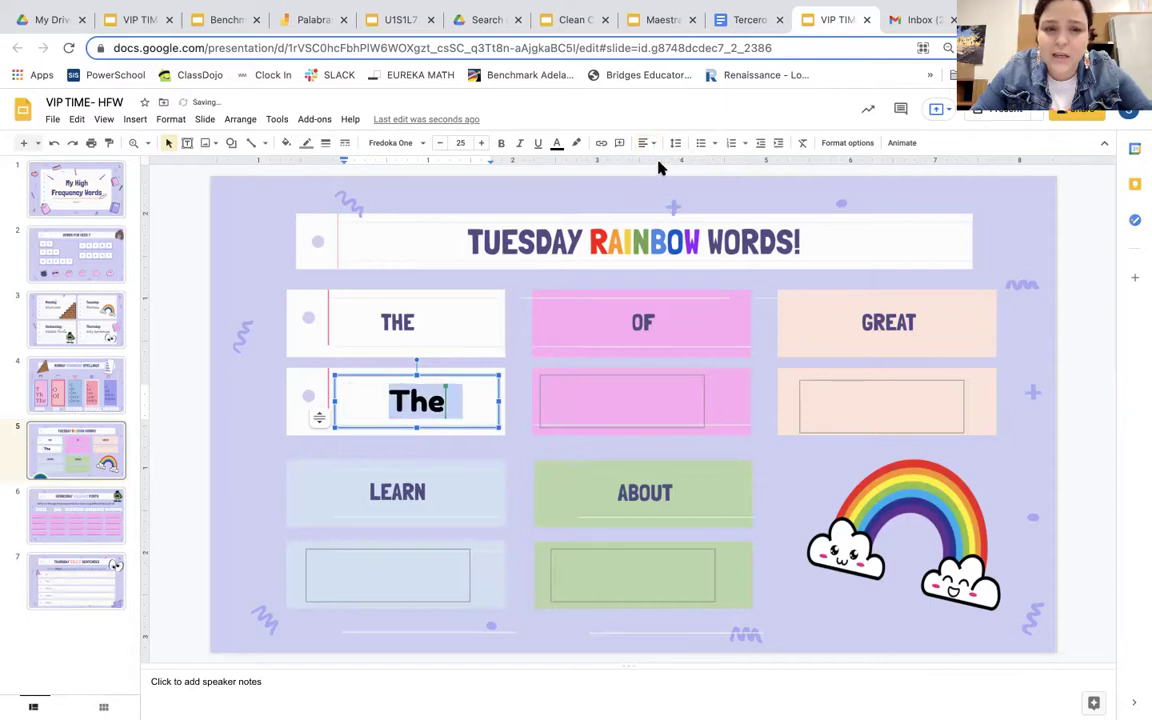
click(645, 147)
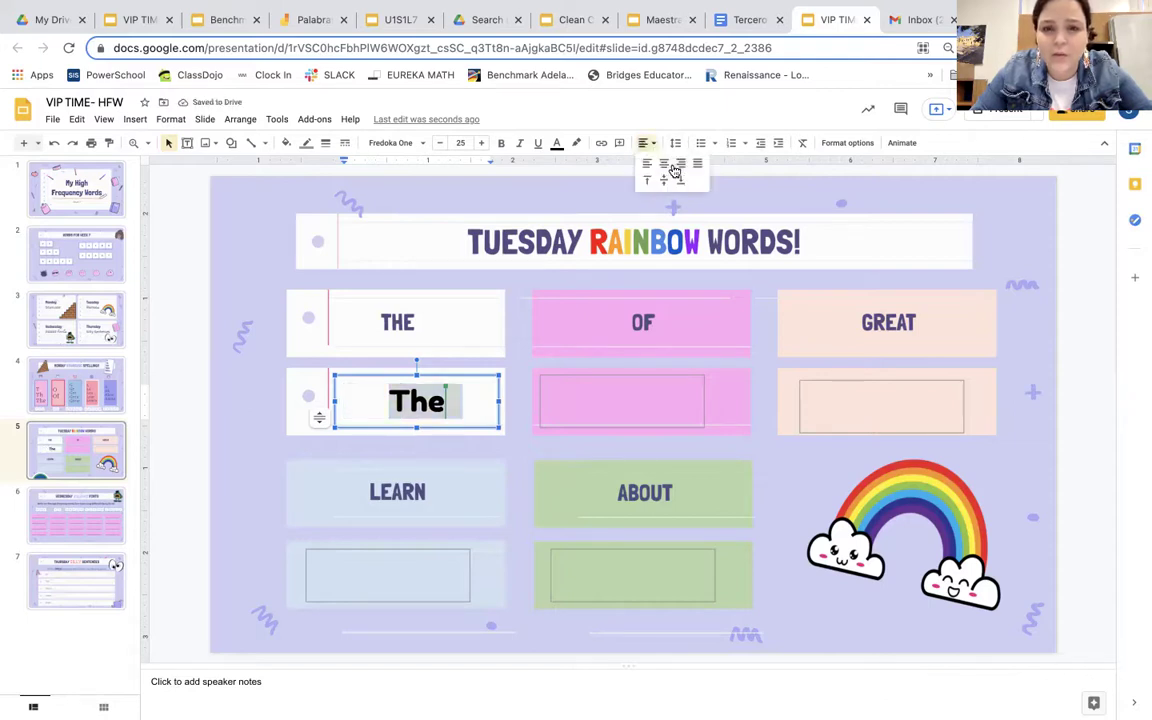
click(680, 164)
click(645, 145)
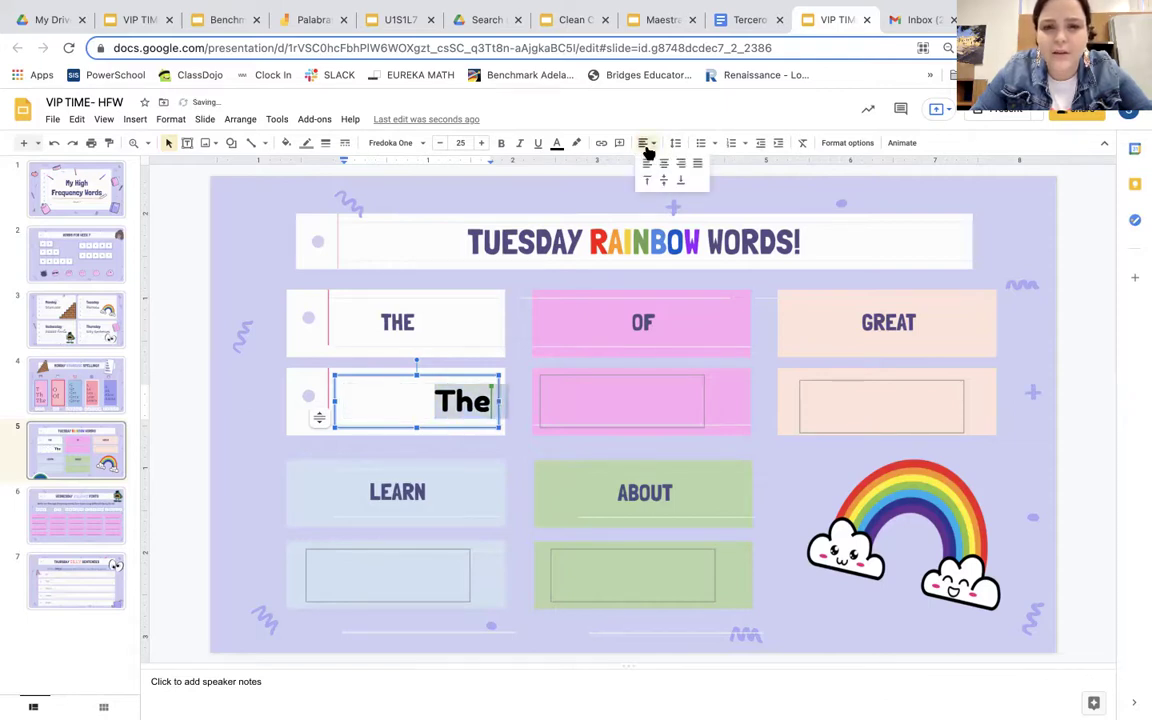
click(664, 170)
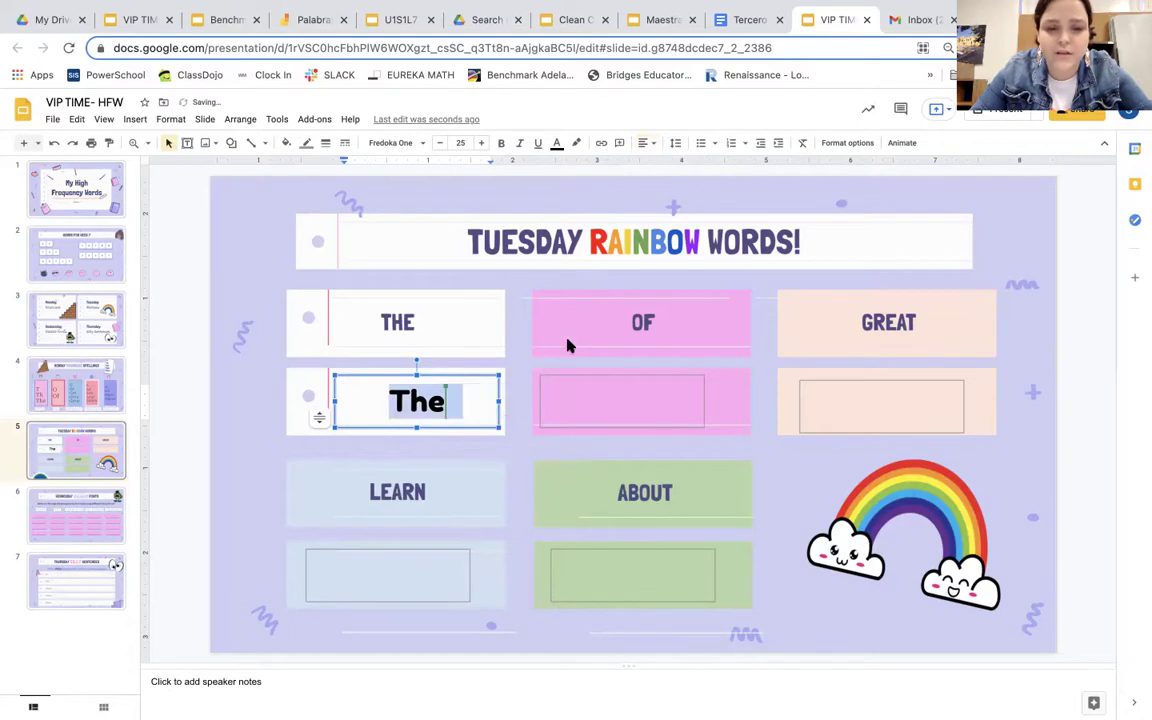